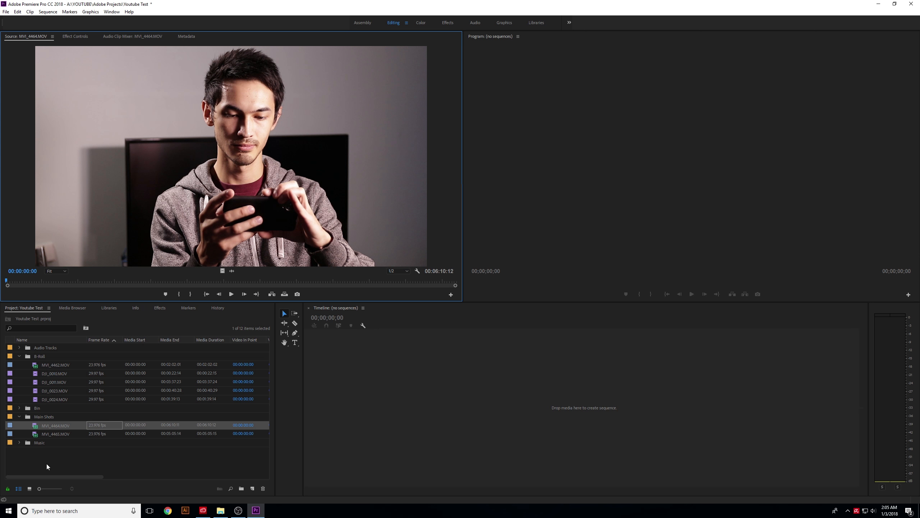
Show the project bins as icons and mark MVI_4464.MOV from 00:00:28:02 to 00:00:51:11 as the source range.
click(30, 488)
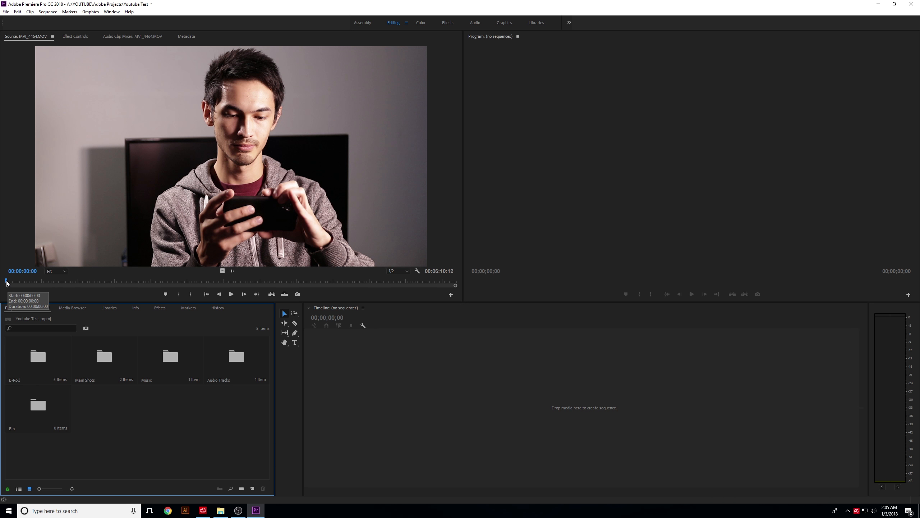
drag(11, 281, 41, 276)
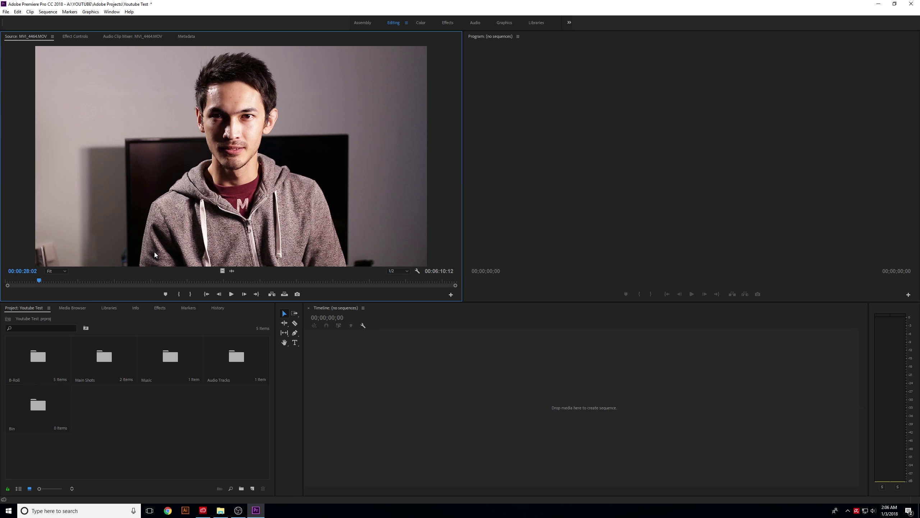
key(i)
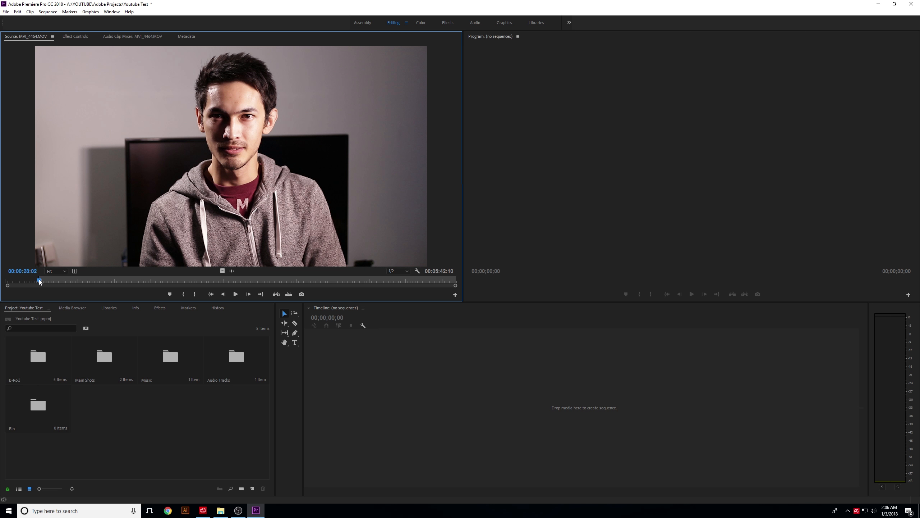
drag(40, 281, 67, 279)
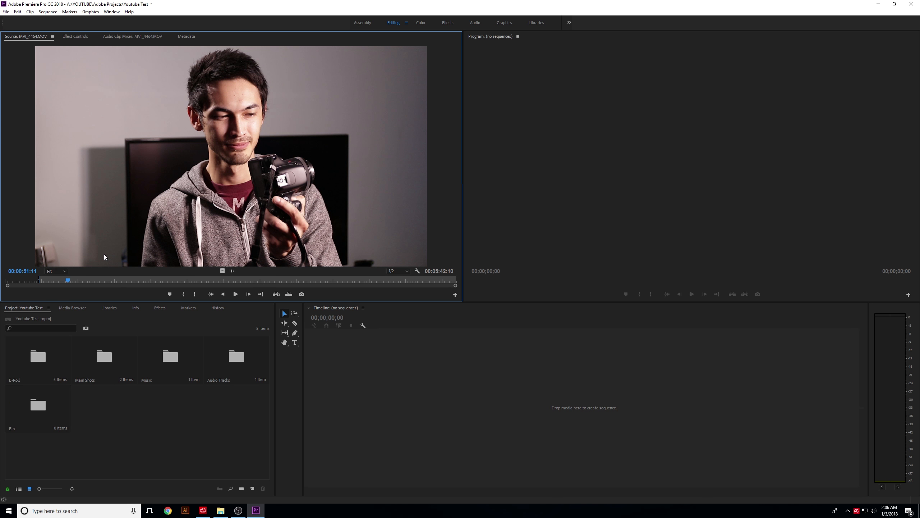
key(o)
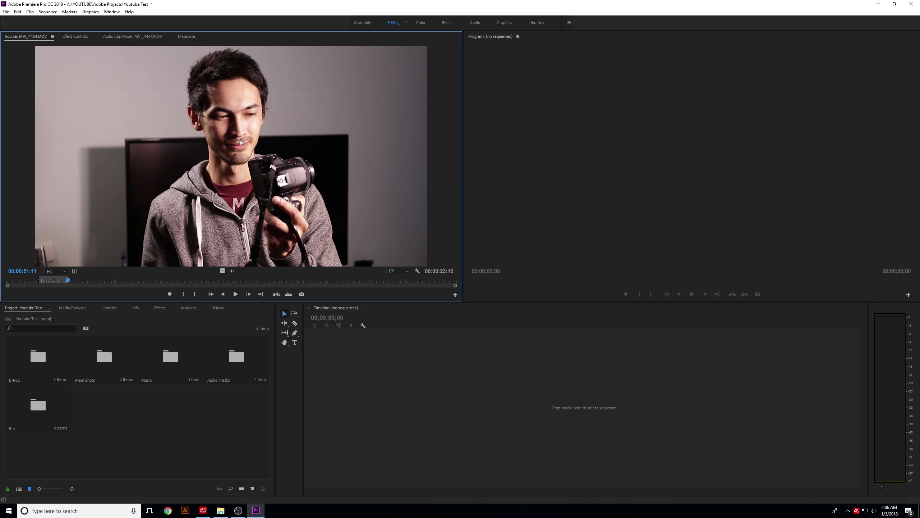
Create a sequence from the marked segment of MVI_4464.MOV in the empty timeline and move the playhead to 00:00:00:01.
drag(348, 236, 356, 297)
drag(393, 354, 416, 394)
drag(416, 394, 416, 394)
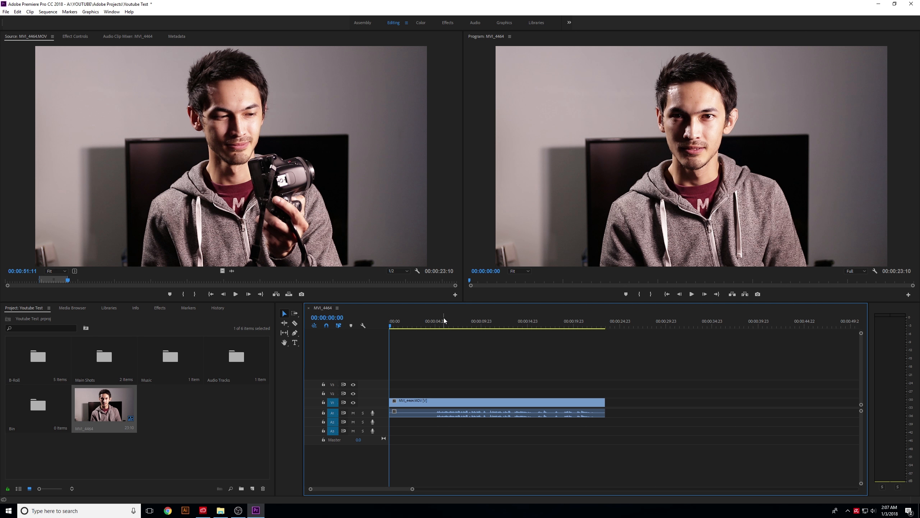
mouse_move(390, 326)
mouse_down()
mouse_move(435, 330)
mouse_move(390, 332)
mouse_up()
Append the marked segment's video only to V1 and its audio only to A1, directly after the first clip.
click(222, 272)
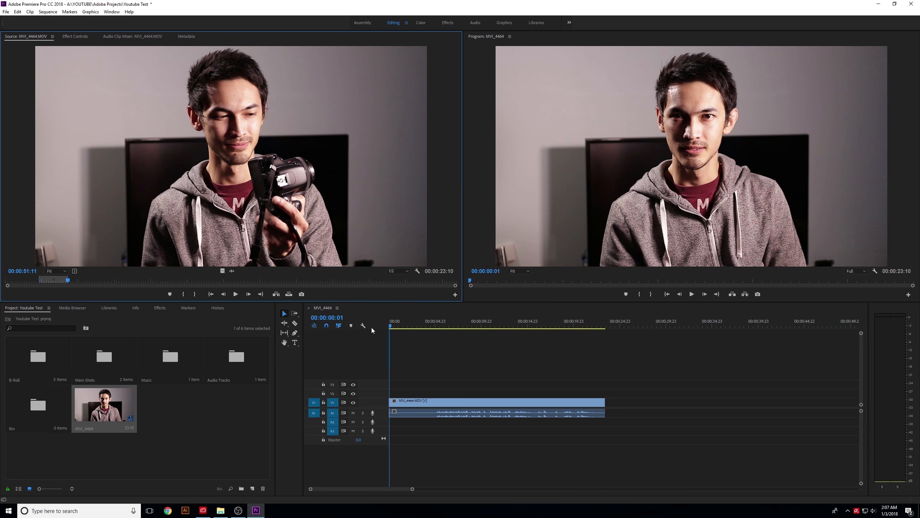
drag(371, 327, 608, 400)
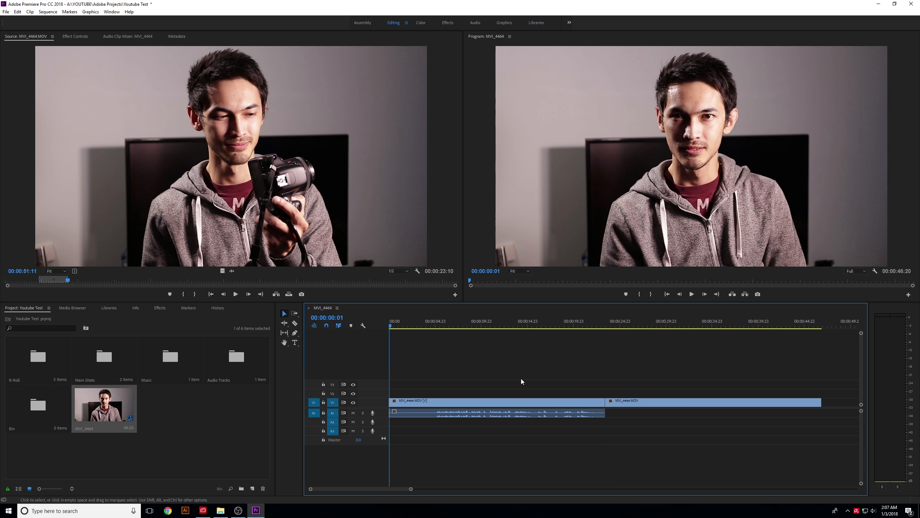
mouse_move(231, 271)
mouse_down()
mouse_move(543, 376)
mouse_move(615, 416)
mouse_move(608, 416)
mouse_up()
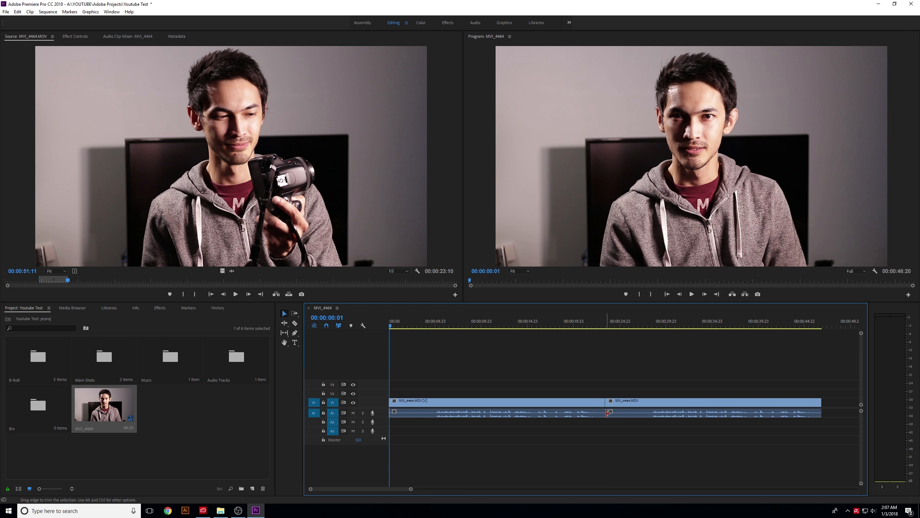
Delete the separately appended audio and video clips after the first clip in the timeline.
click(639, 411)
key(Delete)
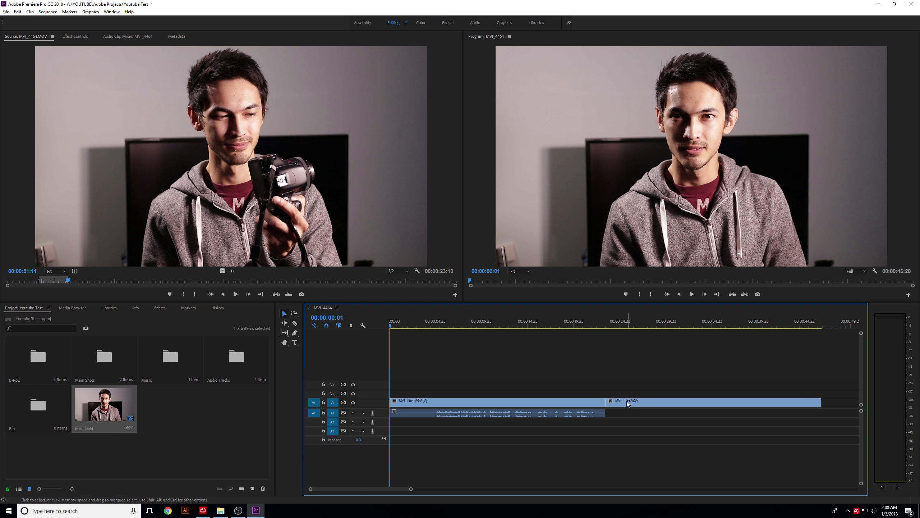
click(624, 403)
key(Delete)
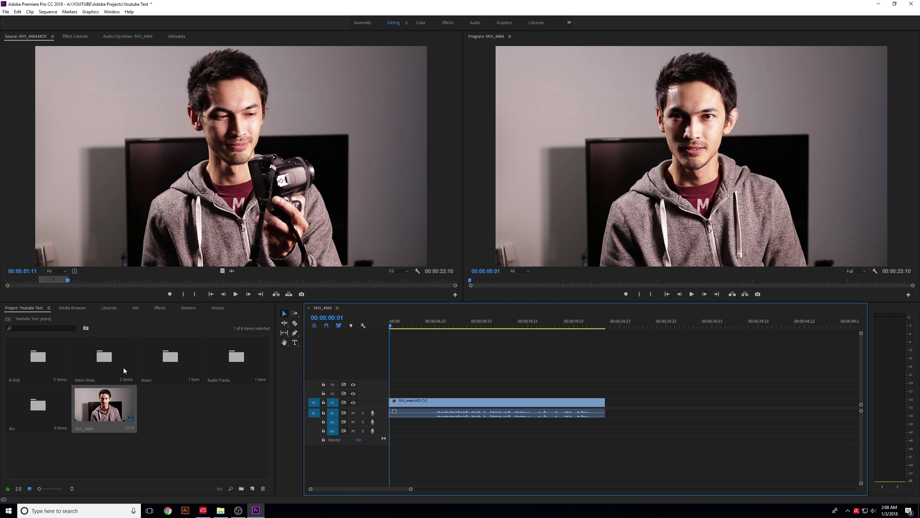
Load Cinematic Piano.mp3 from the Music bin into the source view and close the bin window.
double_click(169, 361)
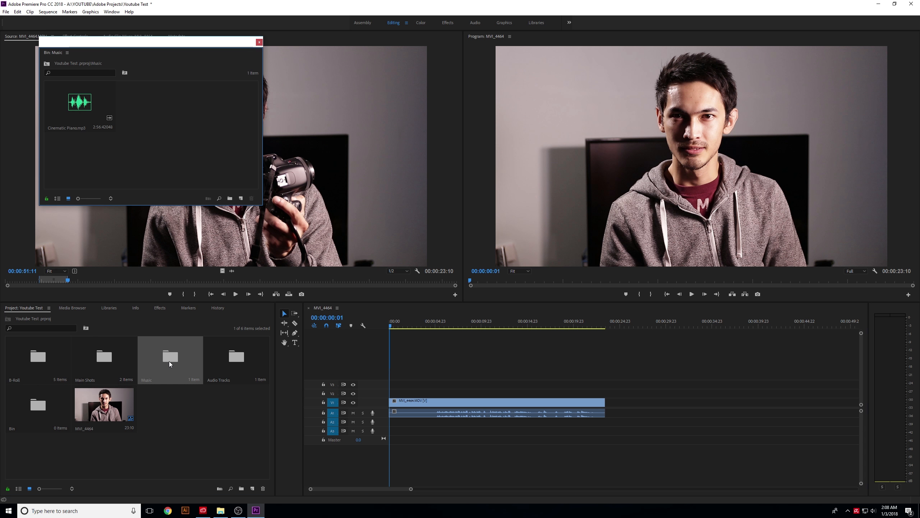
mouse_move(87, 112)
mouse_down()
mouse_move(394, 424)
mouse_move(98, 107)
mouse_up()
double_click(99, 107)
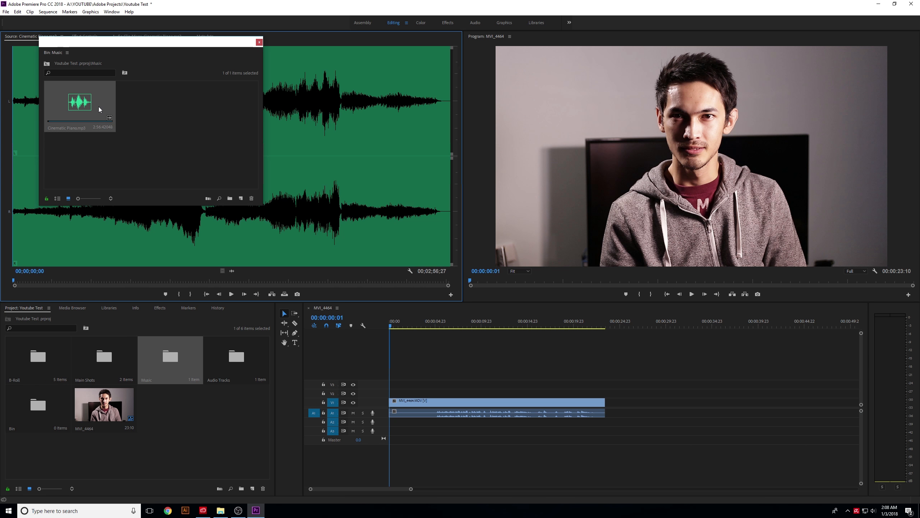
click(259, 42)
Mark the piano track's in point at 00;00;34;28 and its out point just after the first loud peak.
click(206, 83)
drag(205, 84, 99, 84)
key(i)
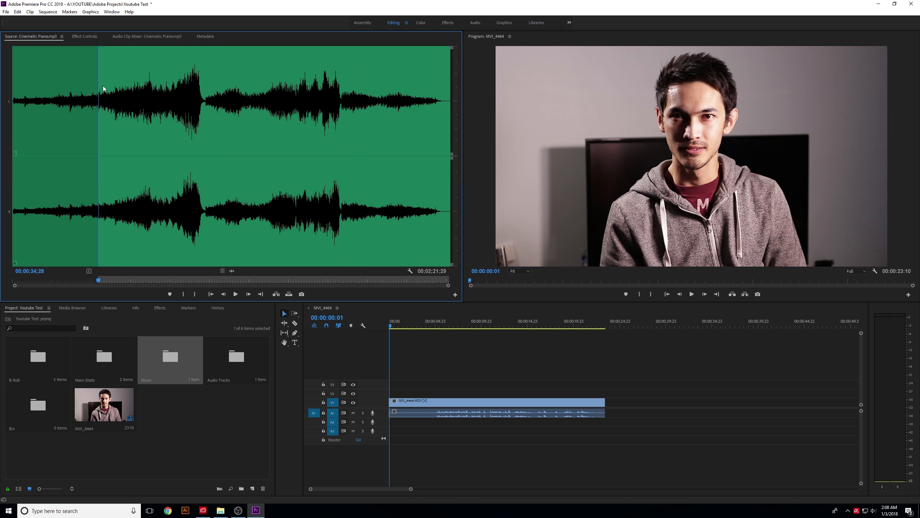
click(201, 86)
key(o)
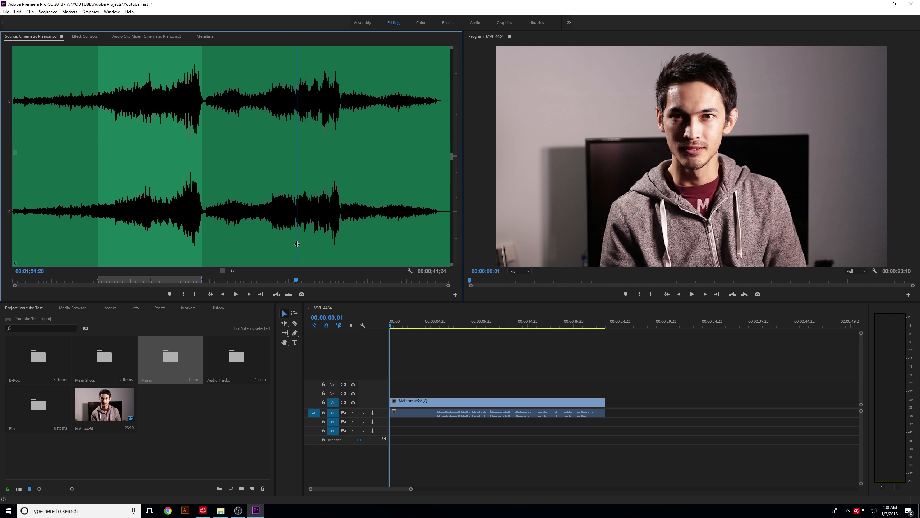
Preview the piano track and compare positions inside and outside its marked range.
key(space)
click(135, 126)
click(236, 121)
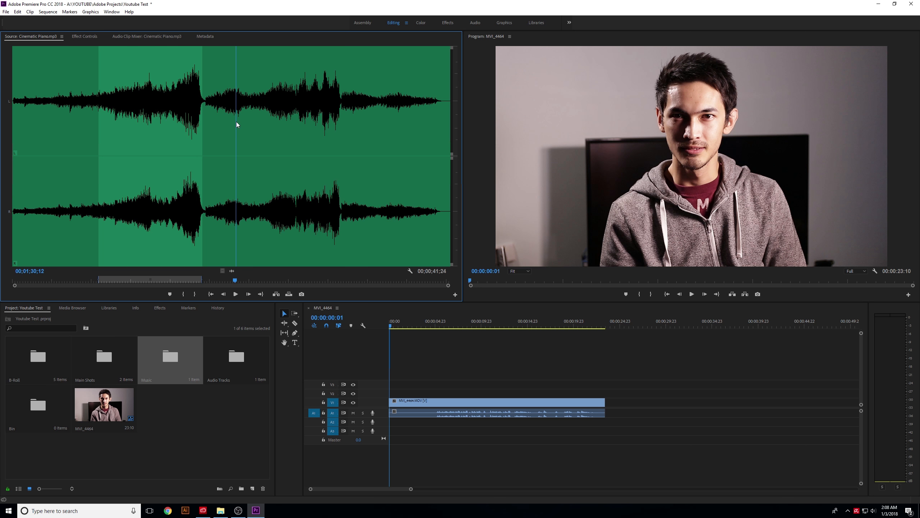
click(170, 115)
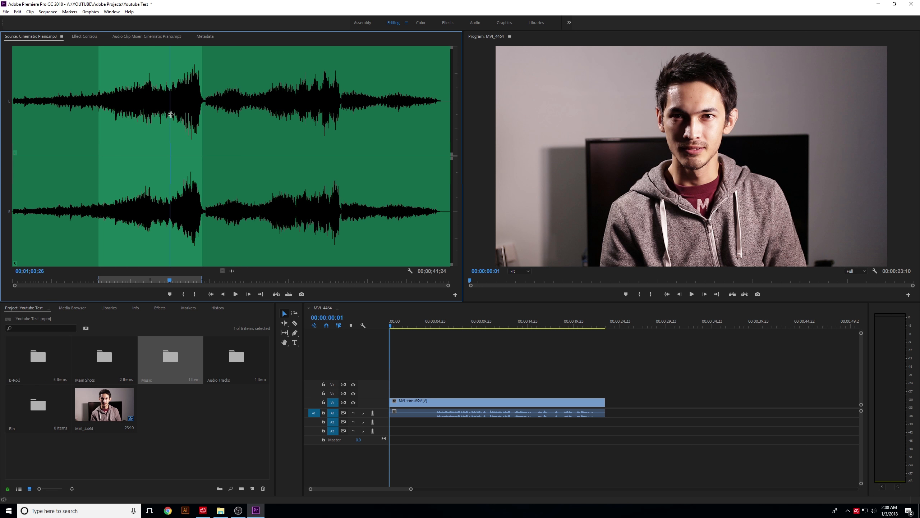
click(215, 115)
click(157, 111)
click(232, 111)
Place the marked piano segment on A2 at the sequence start, moving it down to A3 and onto a new A4 track.
drag(232, 270, 391, 425)
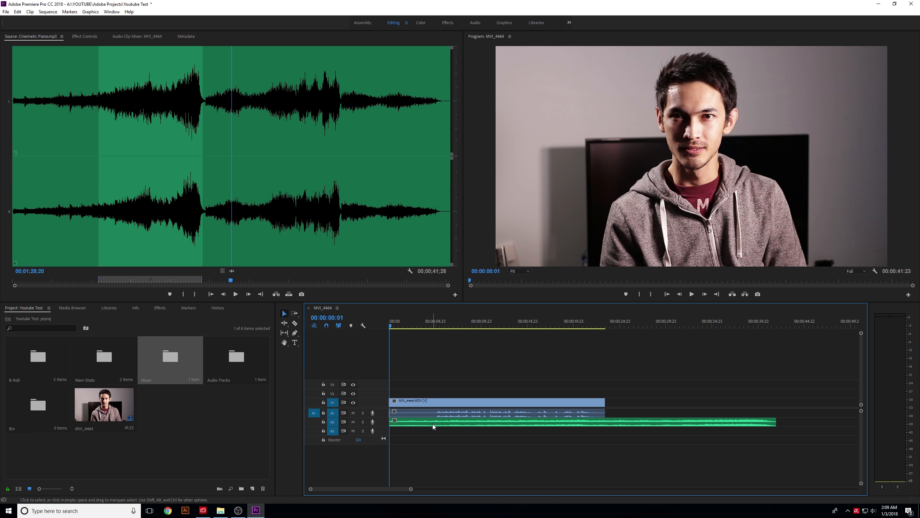
drag(433, 424, 433, 432)
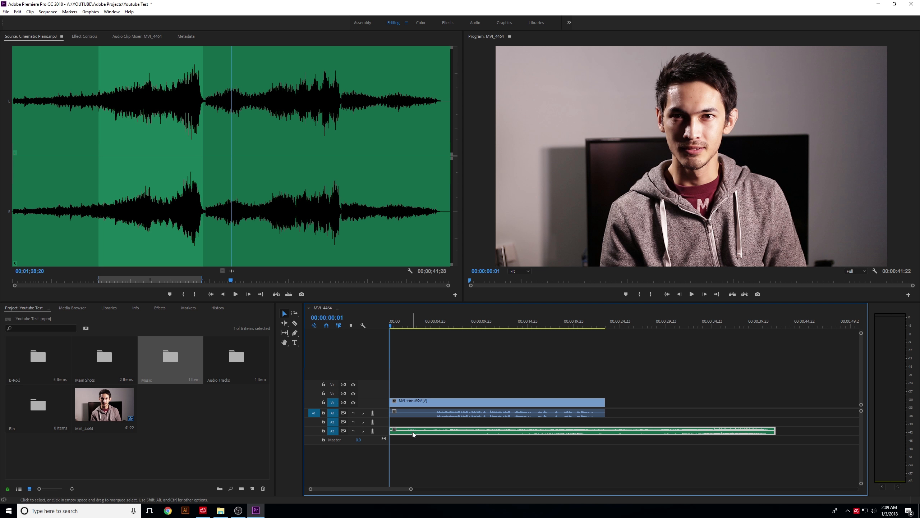
drag(412, 431, 409, 449)
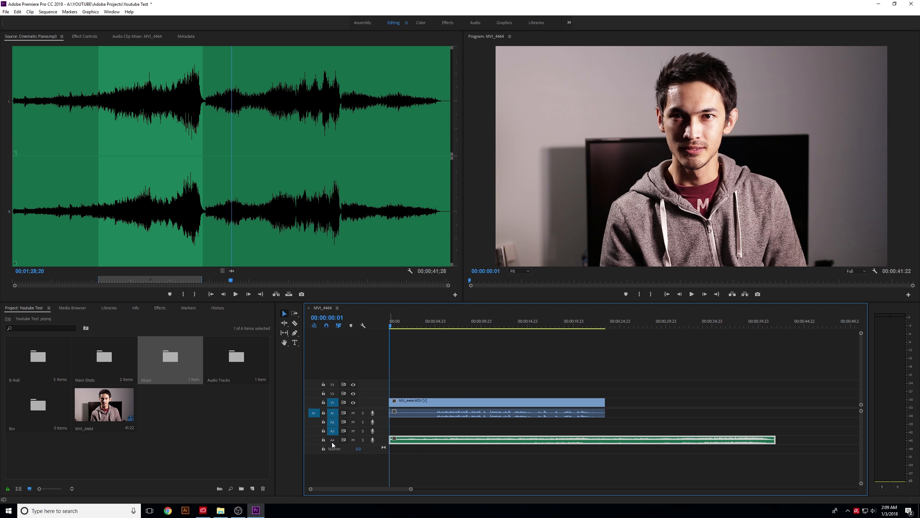